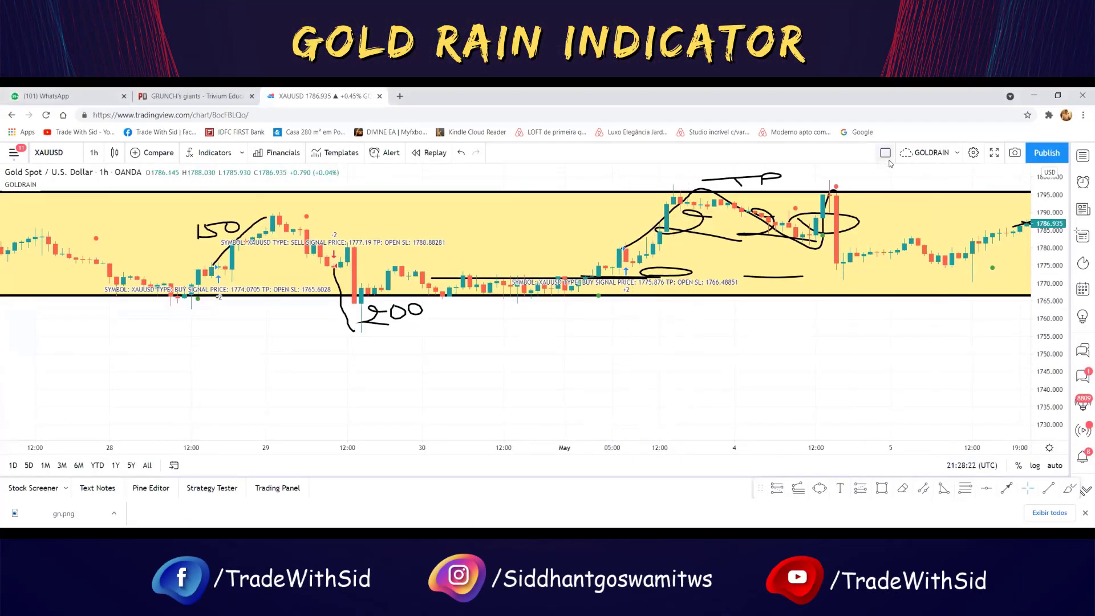
click(886, 154)
click(904, 200)
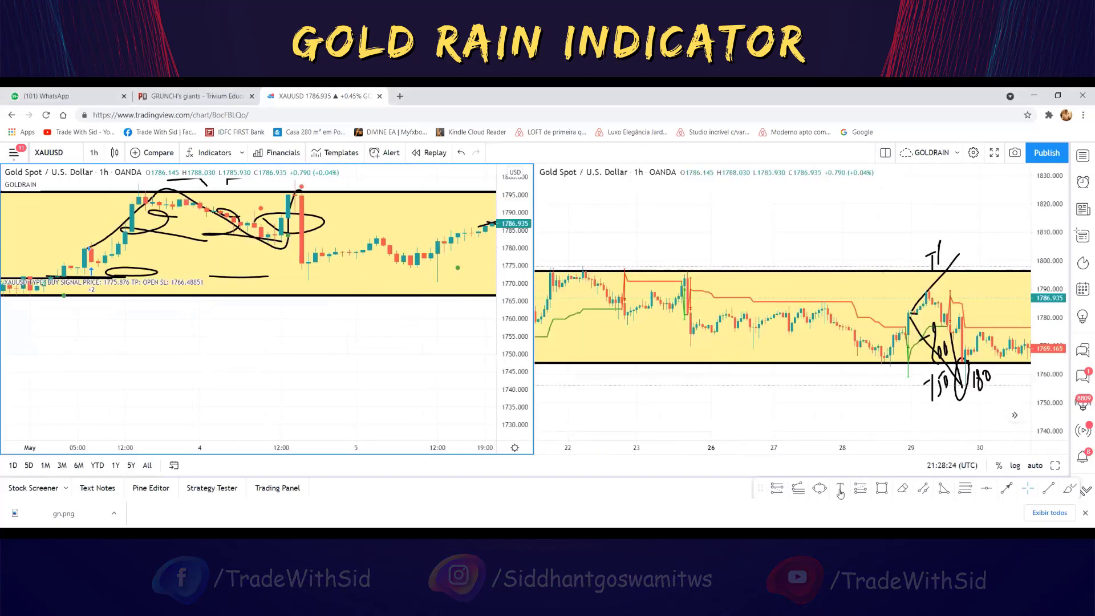
drag(345, 322, 334, 396)
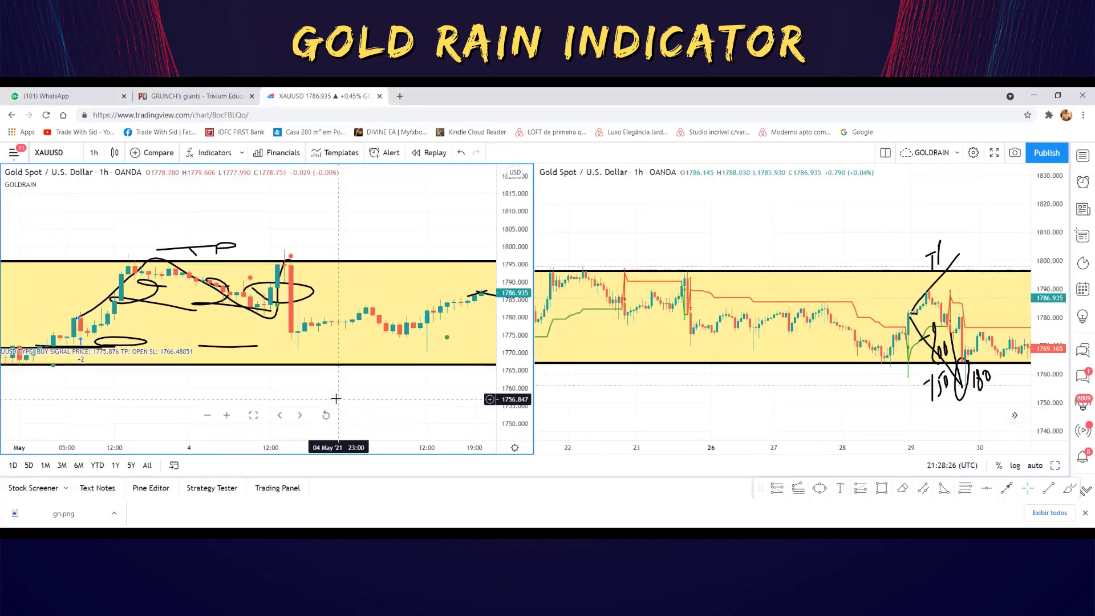
scroll(154, 374, up, 1)
drag(160, 374, 485, 364)
drag(305, 367, 454, 362)
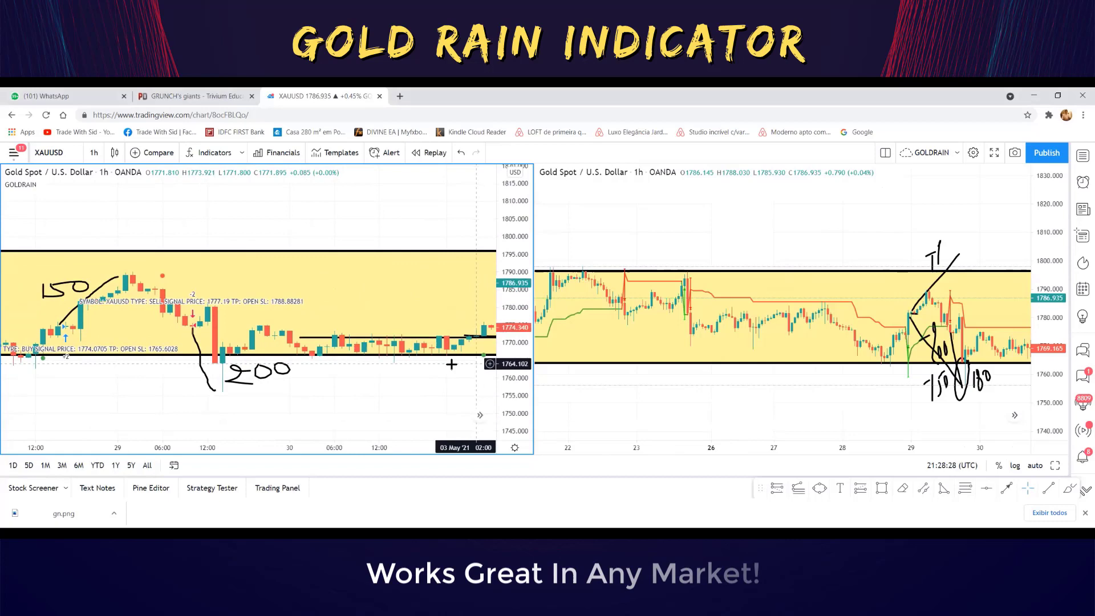
click(884, 153)
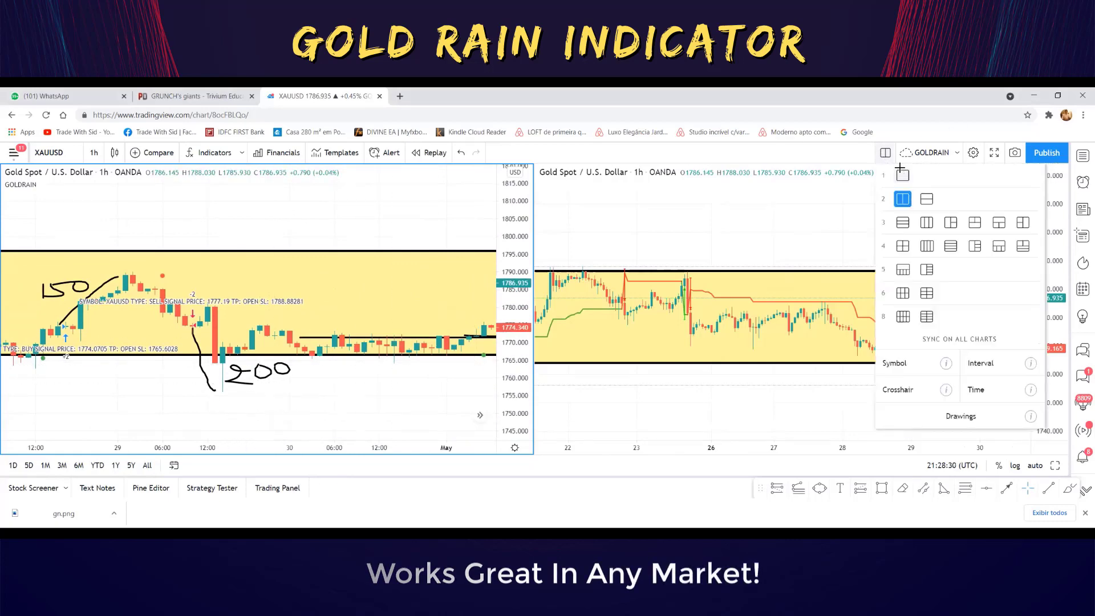
click(903, 175)
- Examine the GOLDRAIN buy and sell signals on the one-hour XAUUSD chart from 21 April to early May
scroll(729, 355, up, 3)
drag(578, 391, 812, 381)
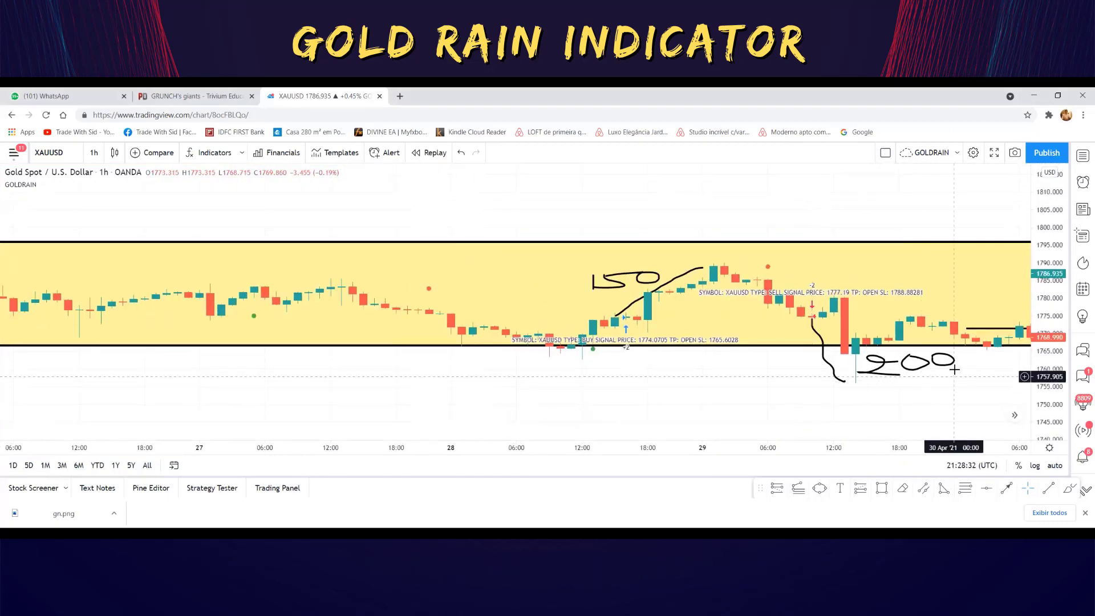
drag(946, 408, 397, 337)
scroll(777, 316, down, 3)
drag(929, 358, 666, 411)
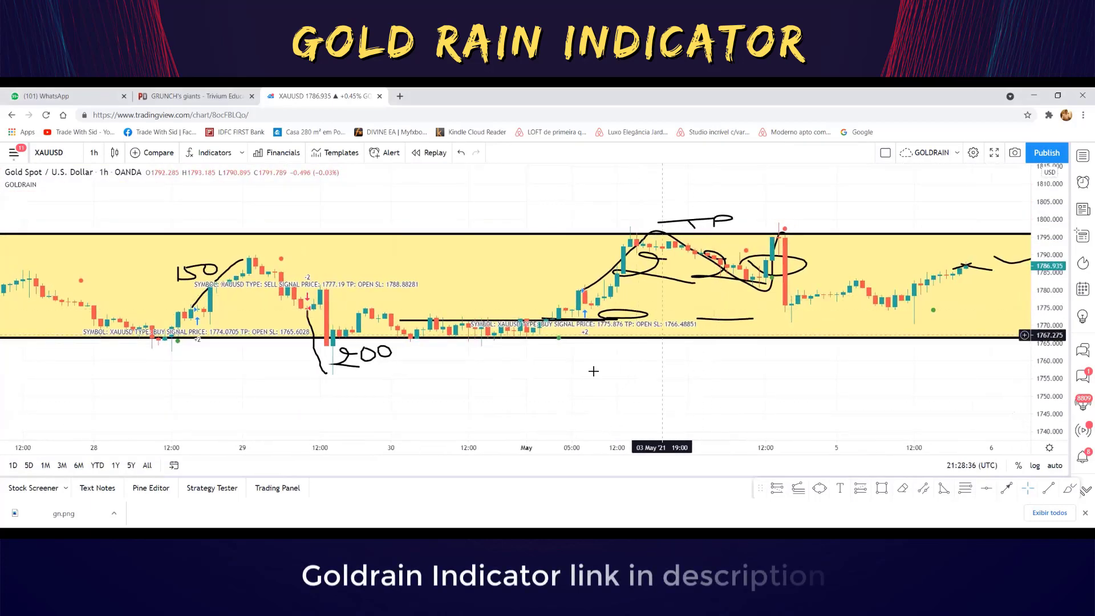
drag(571, 399, 990, 390)
drag(130, 393, 706, 367)
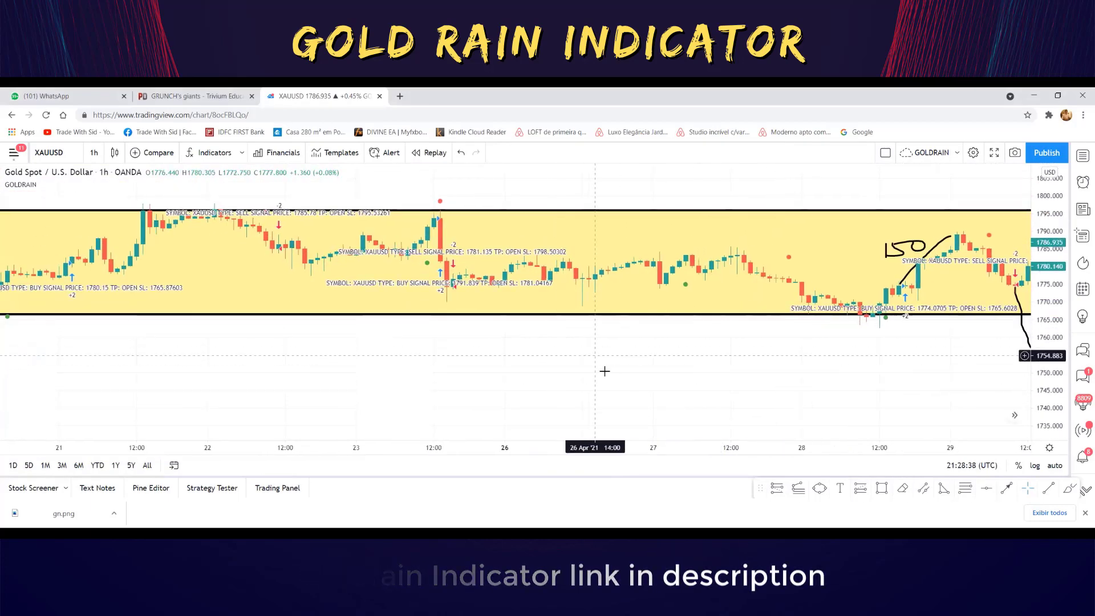
scroll(562, 361, up, 2)
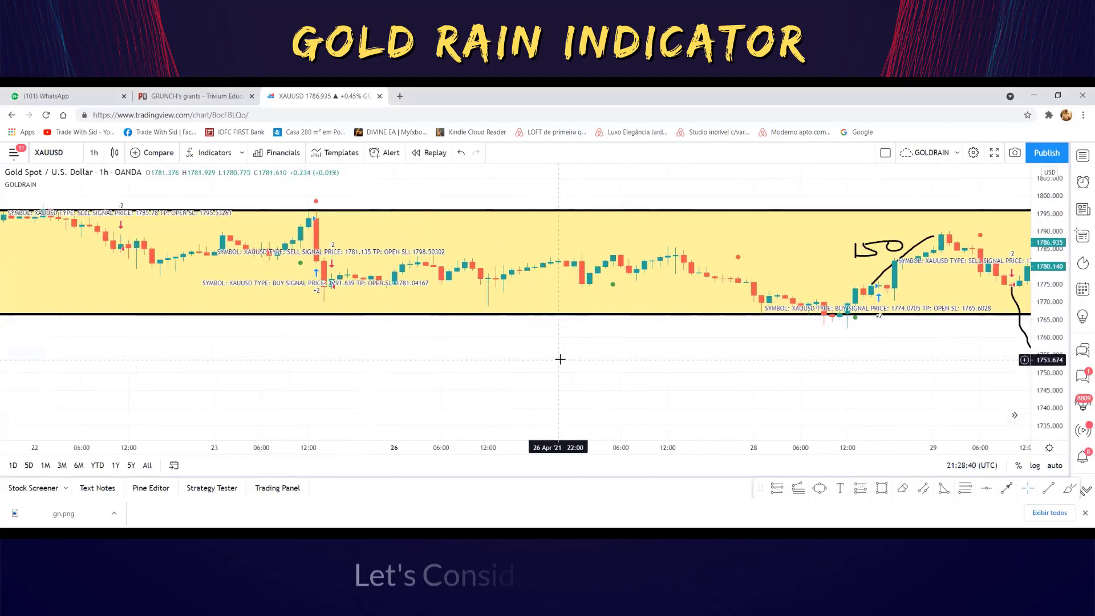
scroll(325, 318, up, 2)
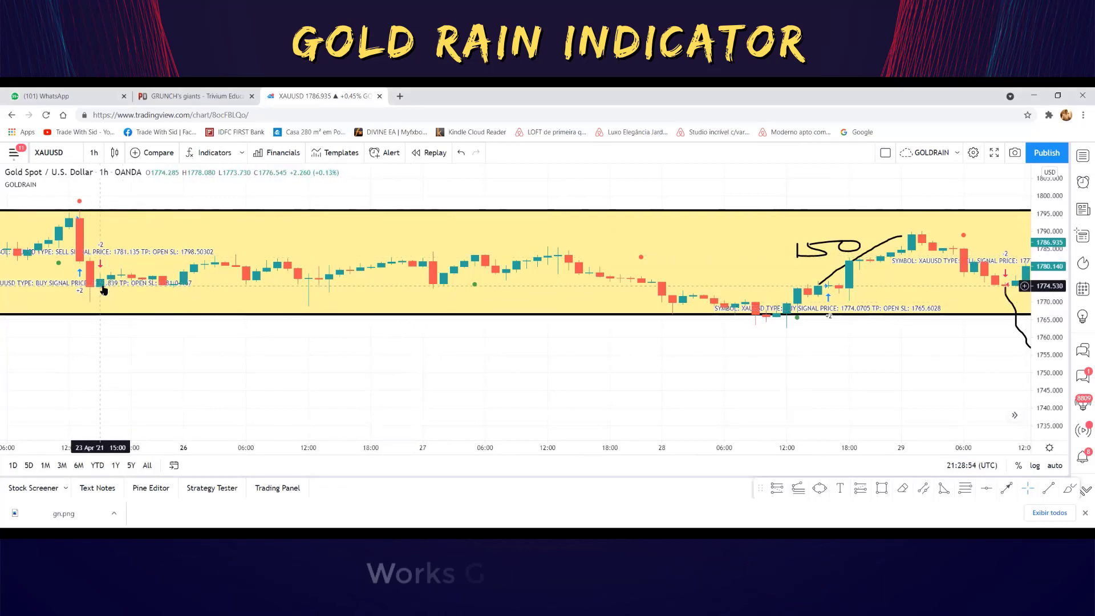
scroll(491, 378, down, 3)
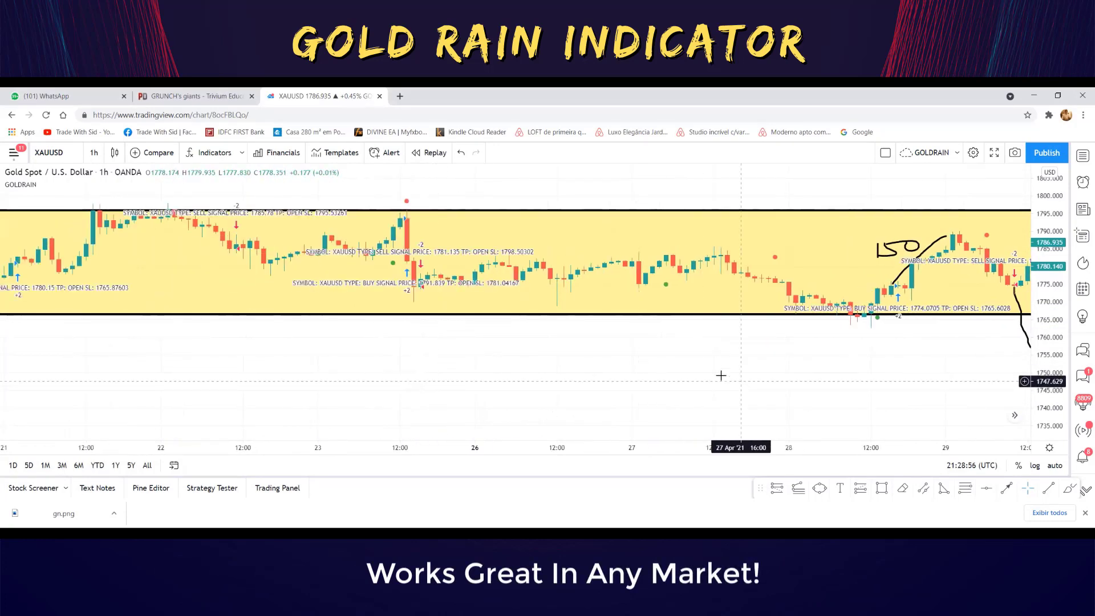
drag(721, 375, 427, 327)
drag(279, 339, 306, 398)
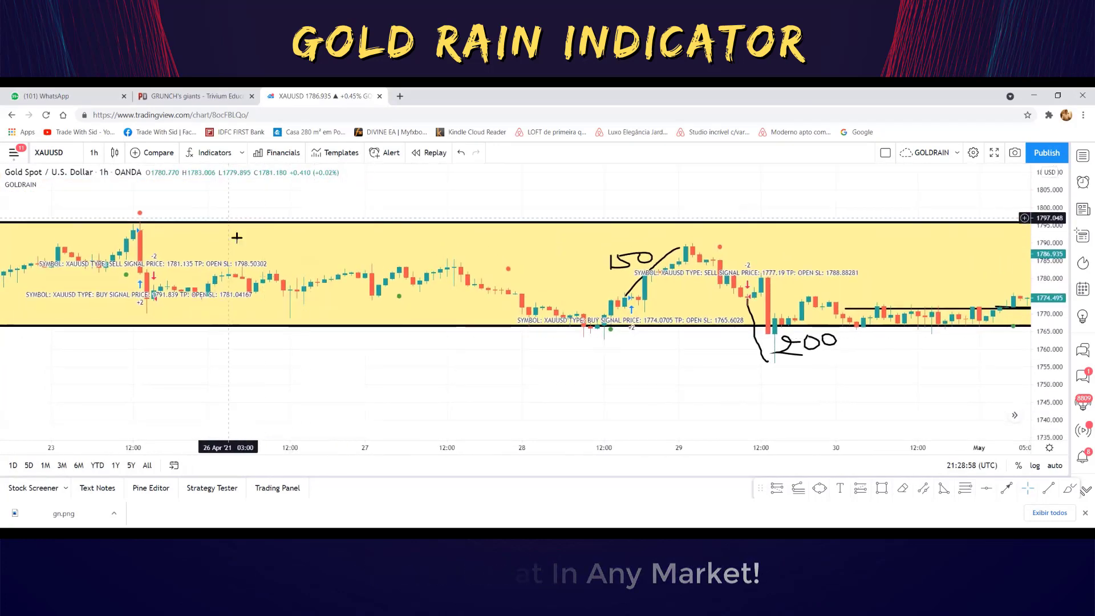
- Draw a brush line from the 23 April sell signal down to the 29 April low and write 150 beneath it
drag(593, 365, 719, 361)
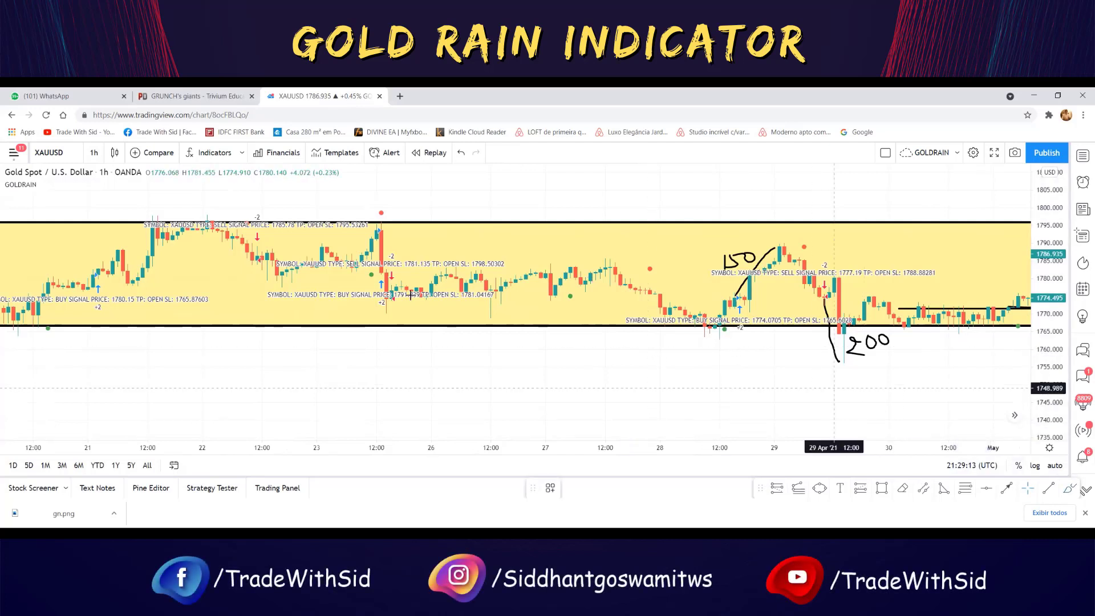
drag(394, 297, 849, 367)
mouse_move(635, 360)
mouse_down()
mouse_move(628, 391)
mouse_move(699, 367)
mouse_up()
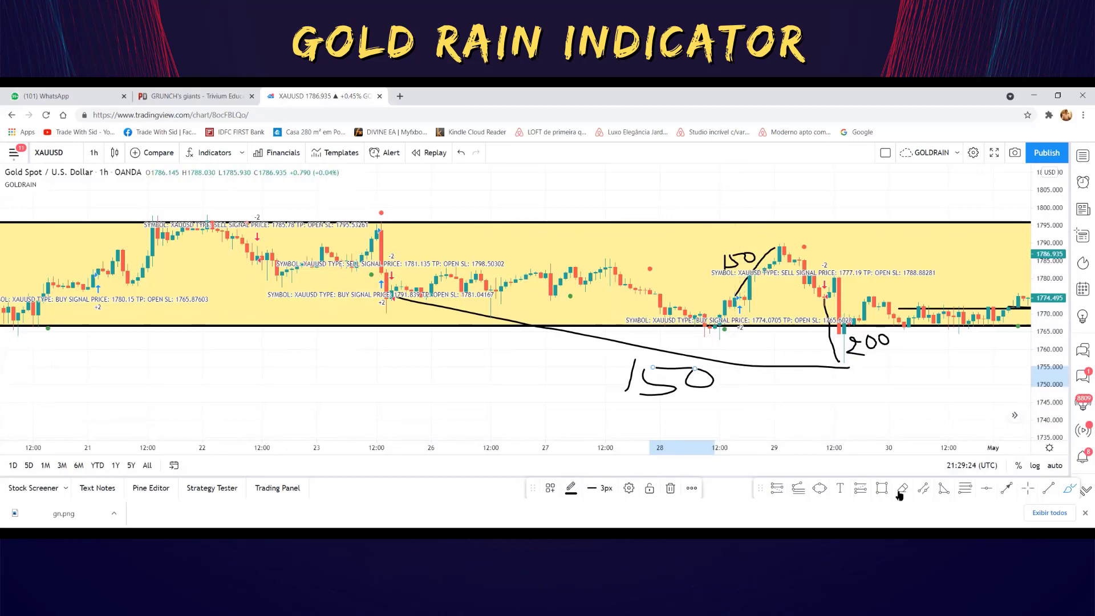
- Underline the stop loss of the 19 April sell signal and mark the 20 April low with short brush strokes
drag(422, 349, 843, 367)
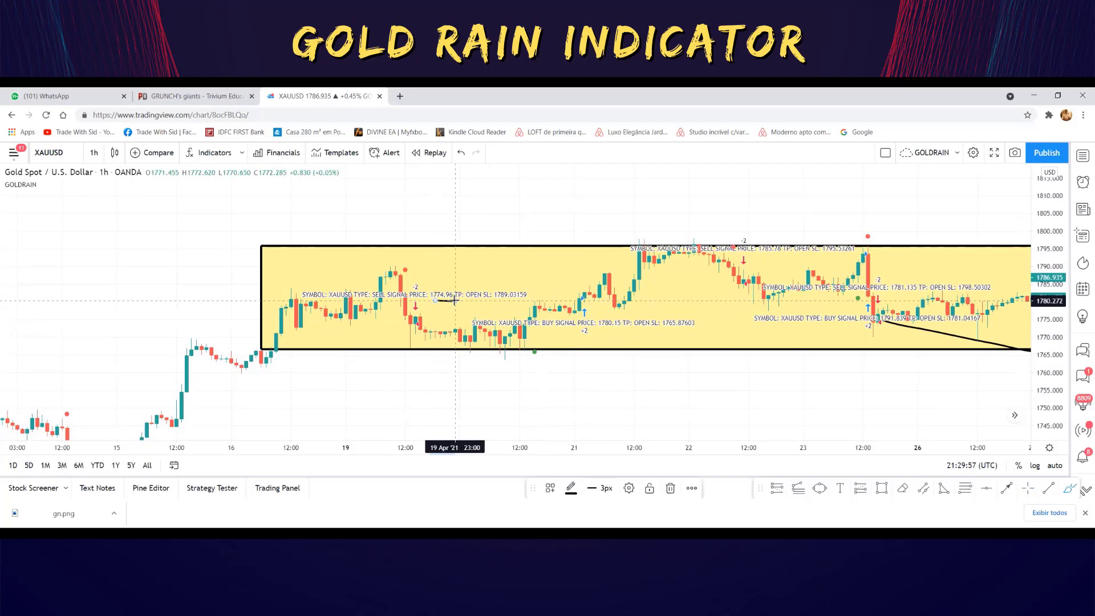
click(524, 360)
drag(416, 323, 500, 358)
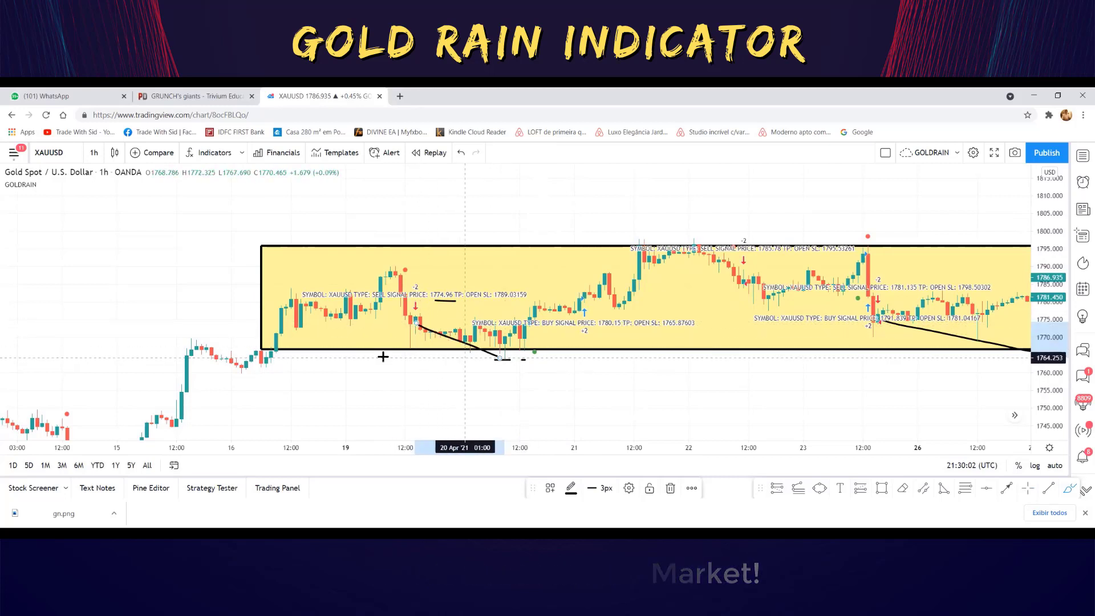
click(417, 359)
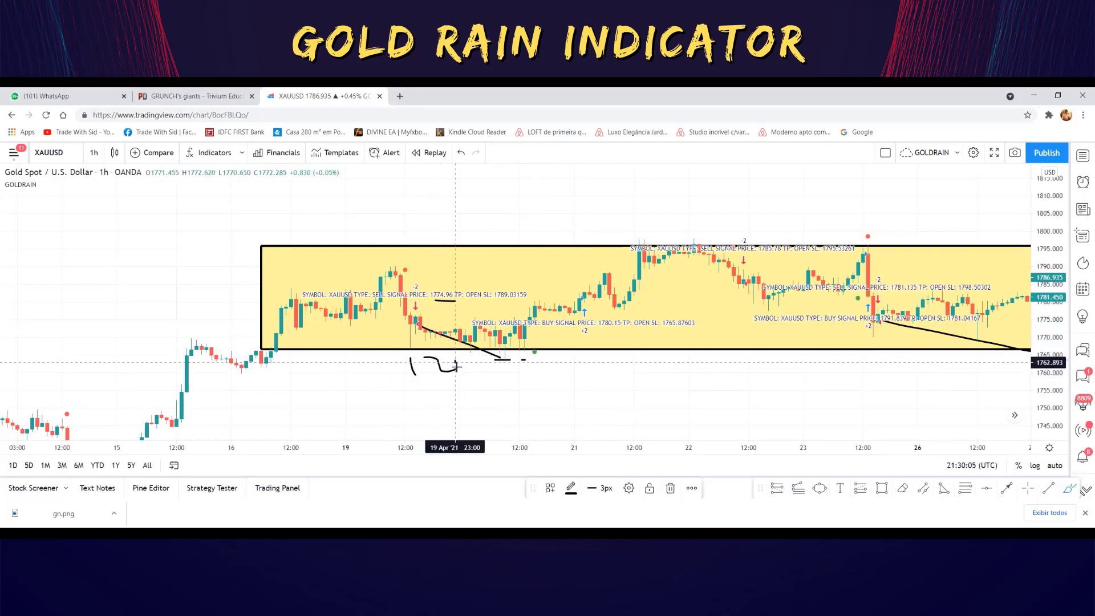
key(ctrl+z)
key(ctrl+z)
key(ctrl+z)
key(ctrl+z)
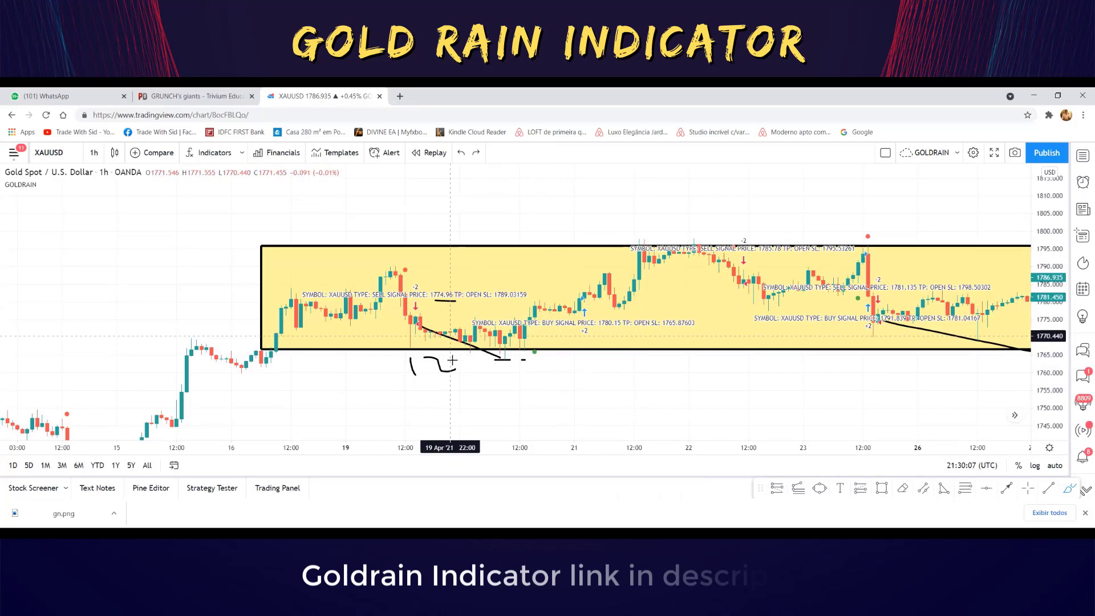
key(ctrl+z)
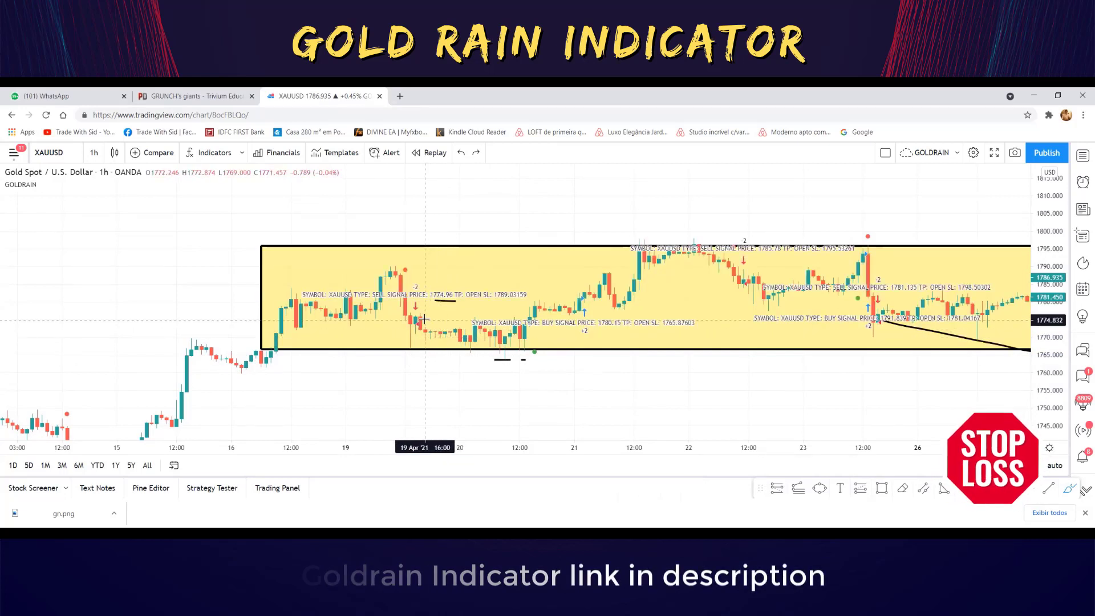
- Draw a brush line from the 19 April sell signal up to its stop-loss level and write -150 above it
drag(421, 319, 525, 268)
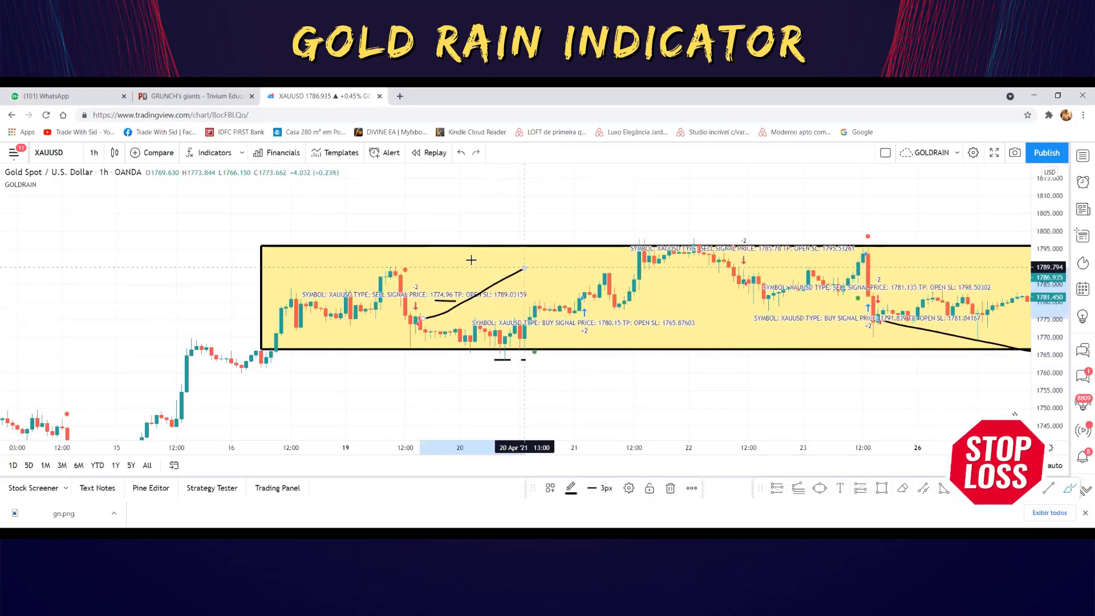
mouse_move(435, 279)
mouse_down()
mouse_move(460, 270)
mouse_move(465, 286)
mouse_move(502, 257)
mouse_move(495, 263)
mouse_up()
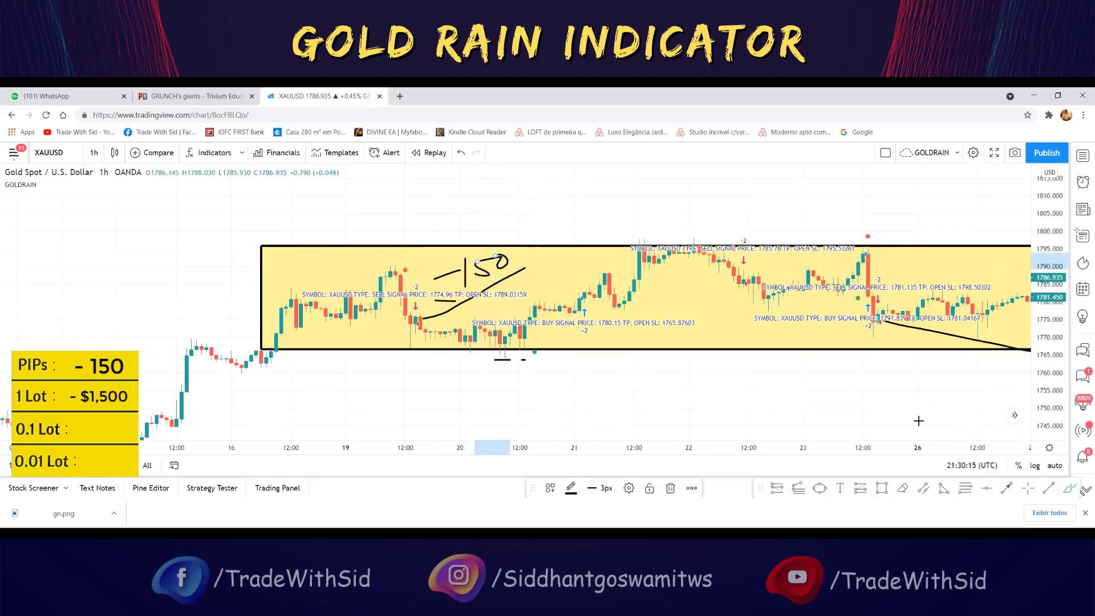
- Draw a brush line from the 21 April buy signal up to the zone's upper edge and write +150 beside it
drag(744, 381, 550, 376)
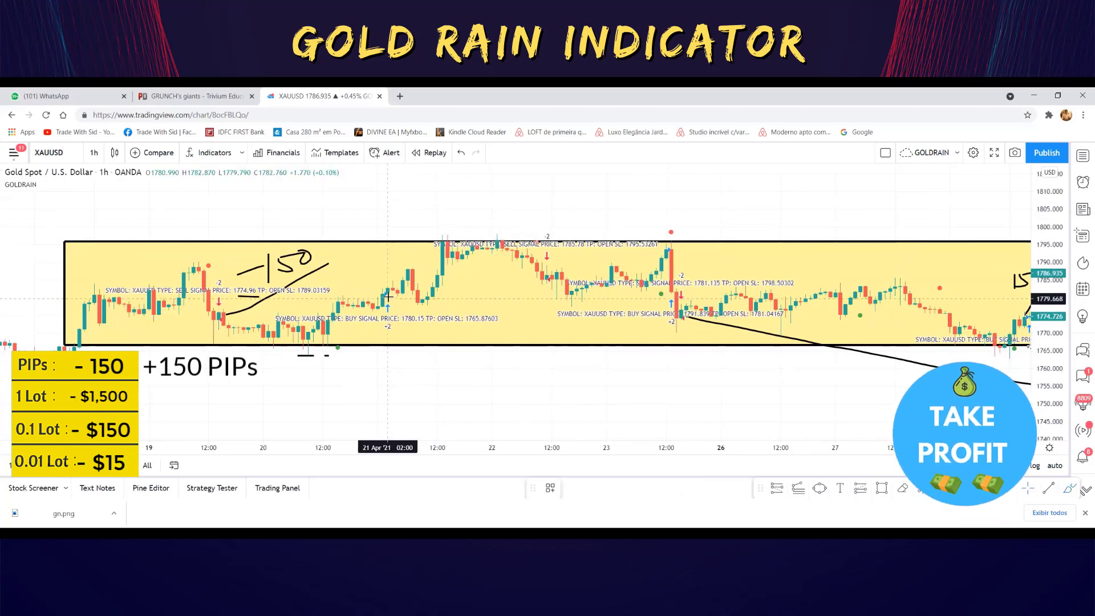
drag(388, 288, 460, 236)
mouse_move(368, 248)
mouse_down()
mouse_move(368, 273)
mouse_move(398, 233)
mouse_up()
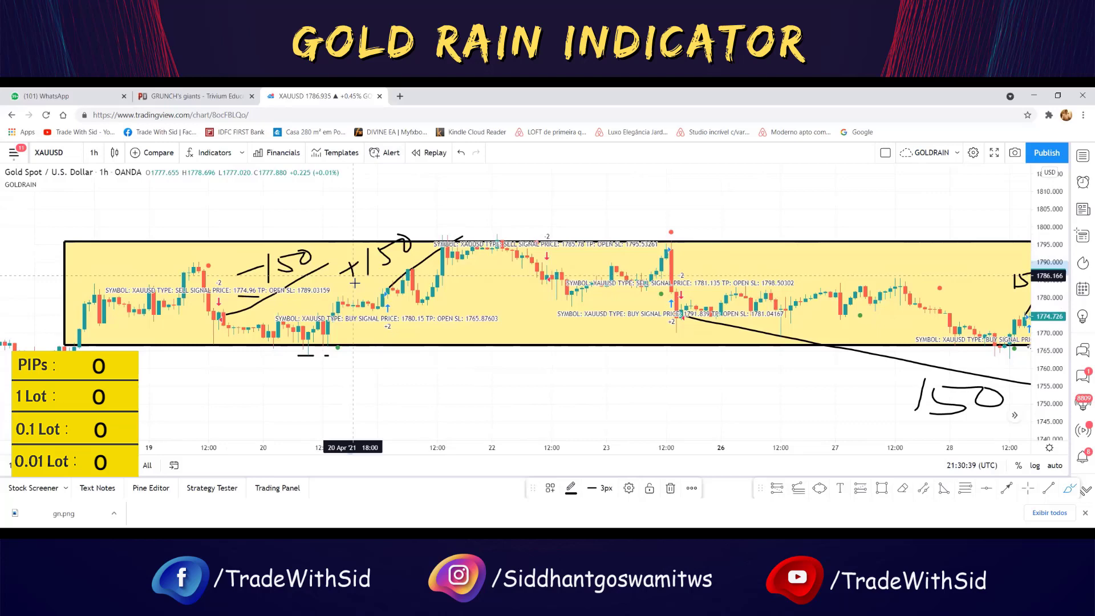
- Circle the entry candle of the 22 April sell signal and underline that signal's stop loss with the brush
scroll(384, 296, up, 3)
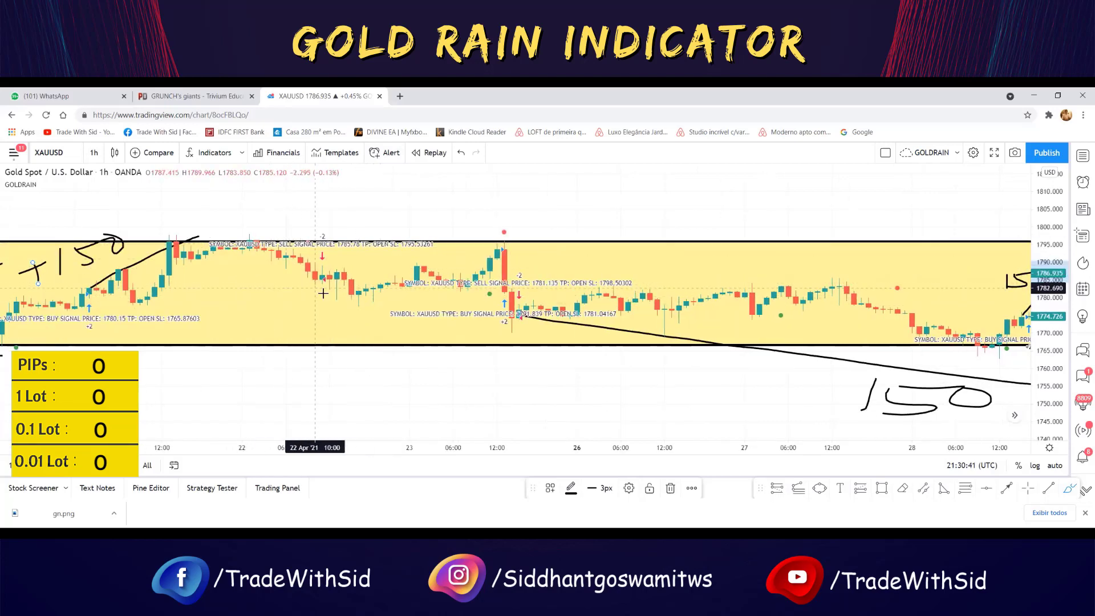
mouse_move(330, 281)
mouse_down()
mouse_move(324, 272)
mouse_move(319, 283)
mouse_up()
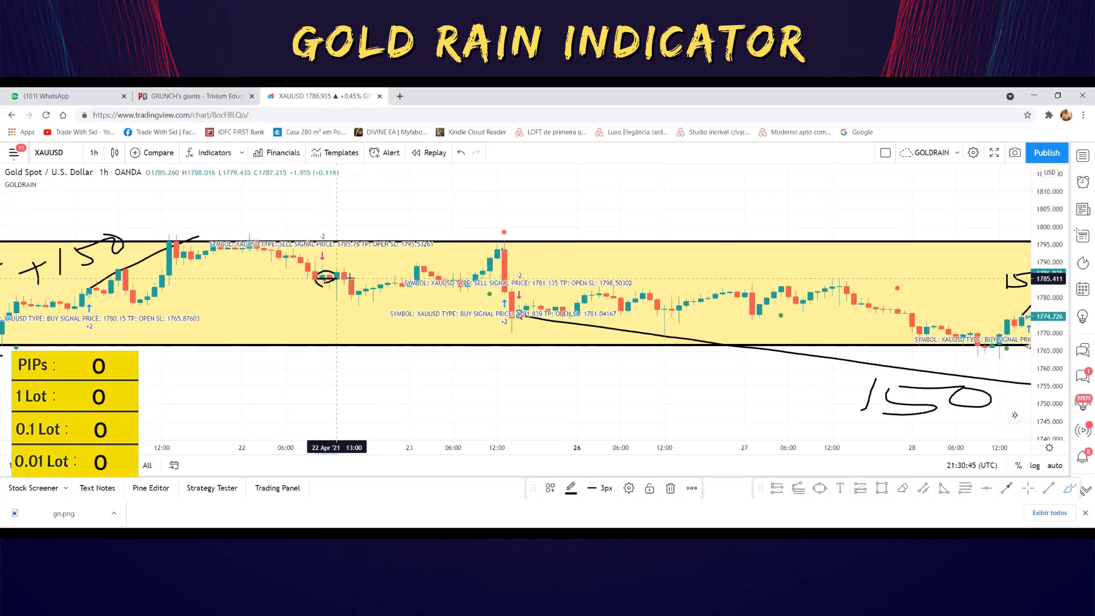
drag(398, 247, 439, 247)
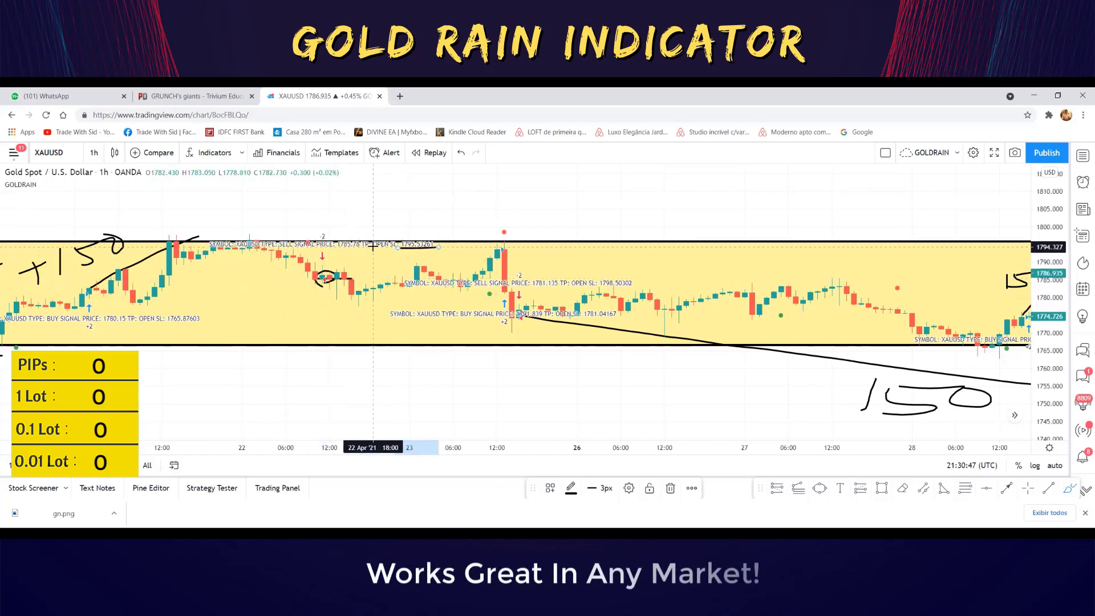
- Write -100 and +150 with the brush above the yellow zone, between the 22 and 23 April signals
drag(424, 193, 443, 195)
drag(368, 204, 389, 203)
drag(500, 206, 599, 190)
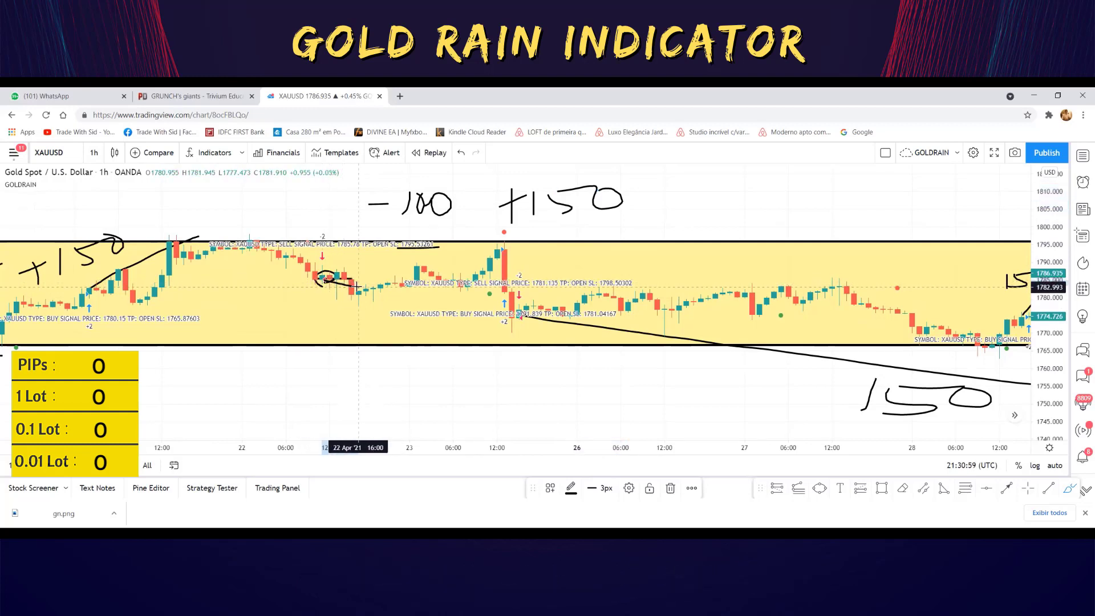
- Draw a brush line from the circled 22 April sell entry down to the underlined 23 April low and write +150 beneath it
click(408, 296)
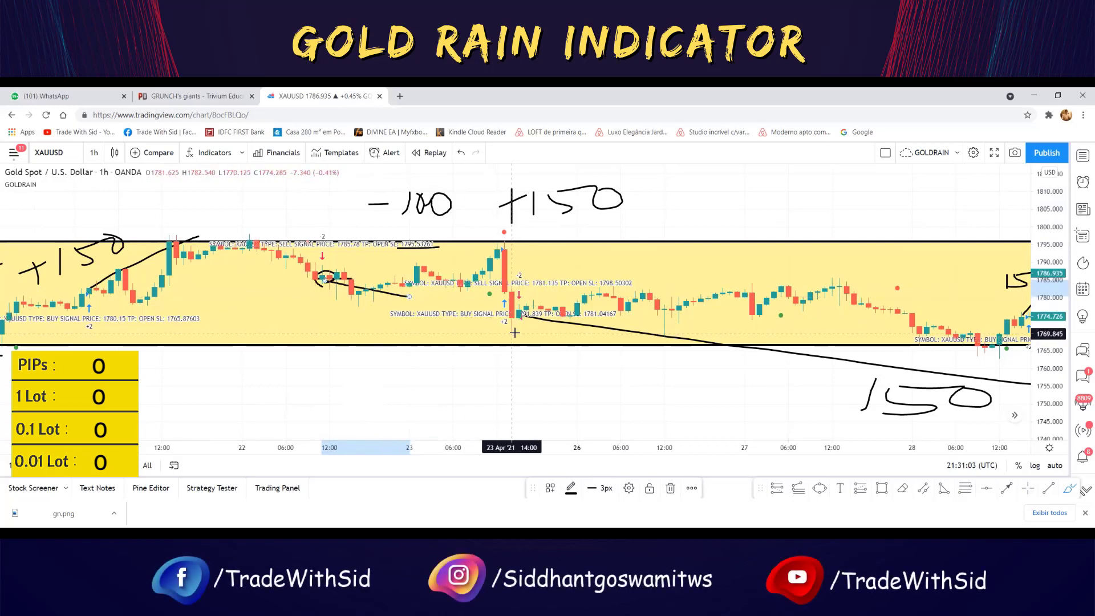
drag(498, 332, 519, 327)
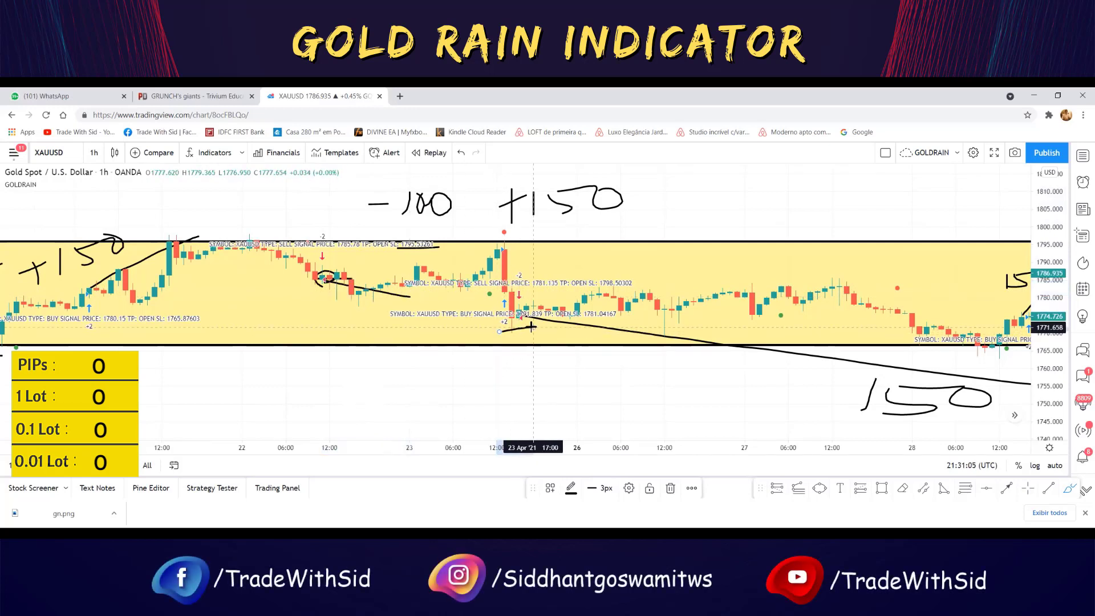
drag(324, 280, 516, 317)
drag(317, 326, 359, 326)
mouse_move(343, 316)
mouse_down()
mouse_move(337, 345)
mouse_move(385, 343)
mouse_move(373, 346)
mouse_move(403, 330)
mouse_up()
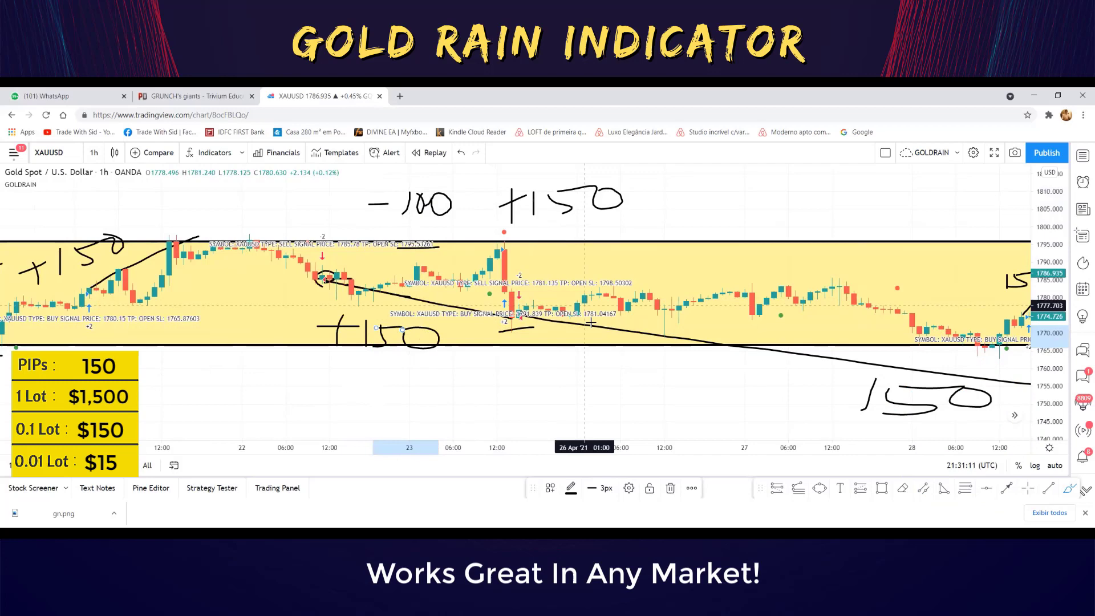
- Mark the low and high of the 23 April drop with short strokes, draw a brush line down between them and write -100 beside it
scroll(569, 319, up, 1)
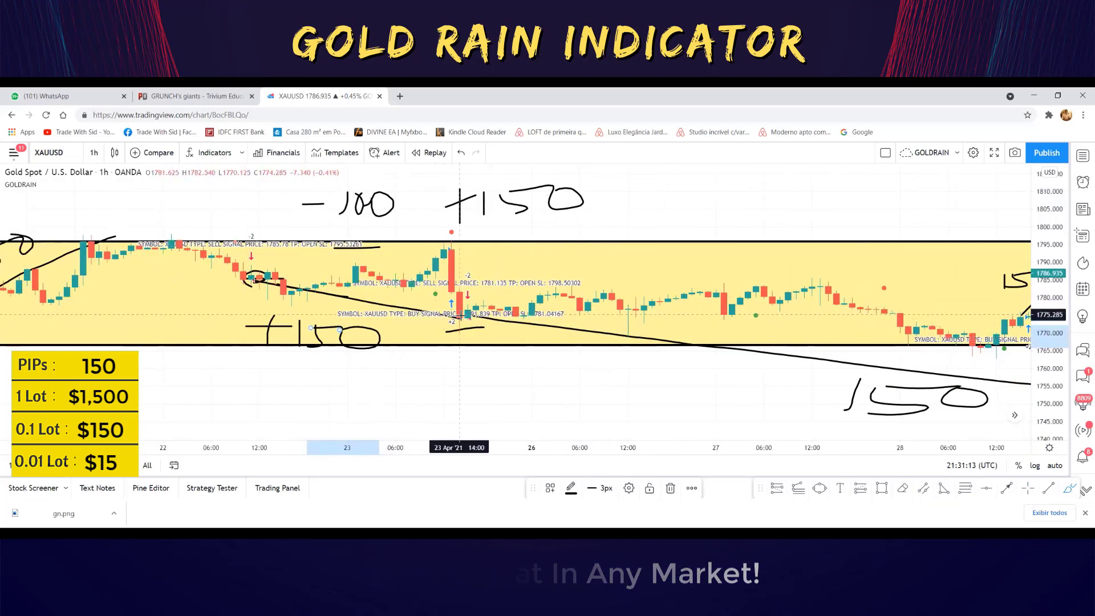
drag(470, 322, 492, 322)
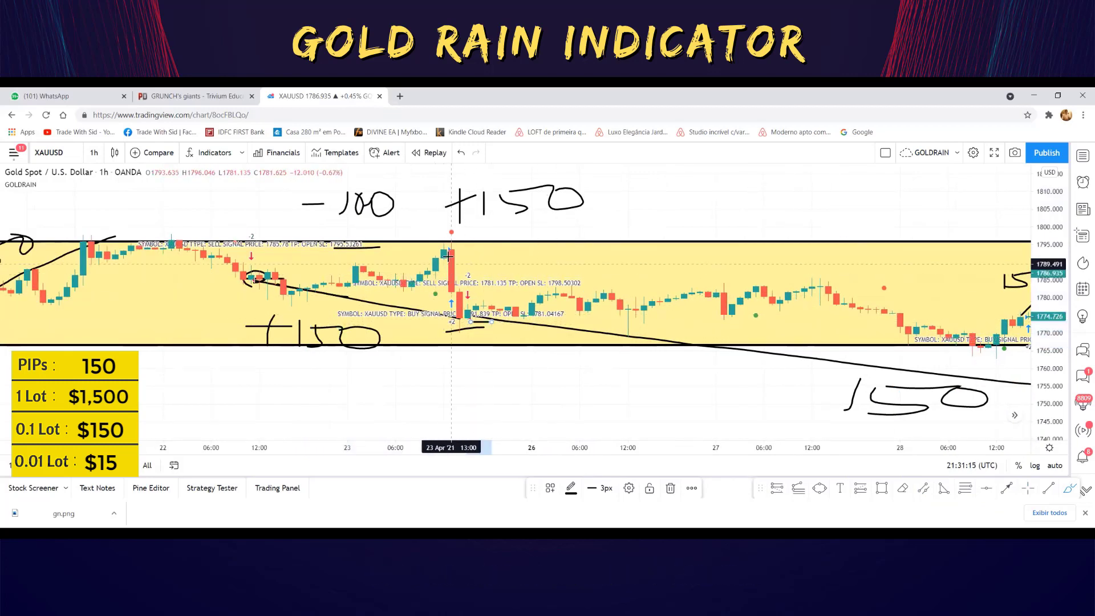
click(468, 249)
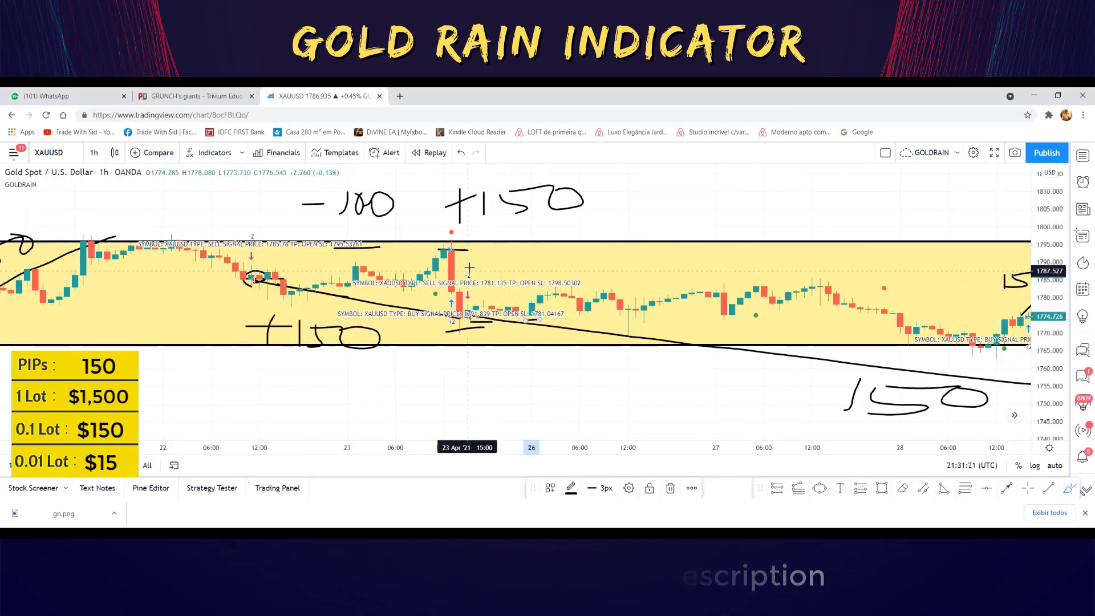
drag(461, 256, 503, 308)
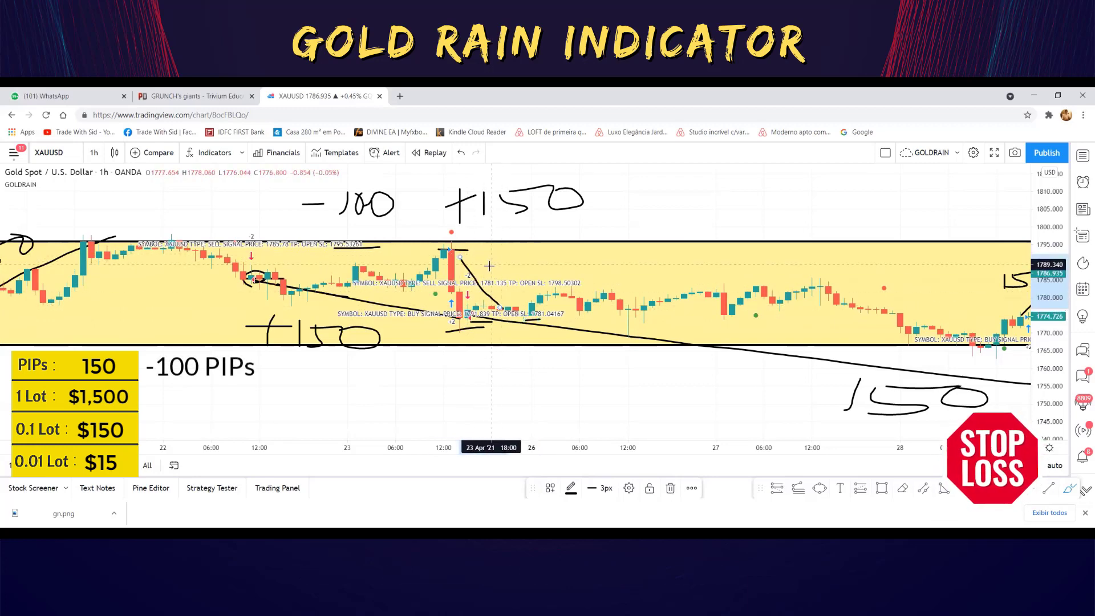
mouse_move(493, 267)
mouse_down()
mouse_move(513, 275)
mouse_move(538, 270)
mouse_move(538, 258)
mouse_up()
scroll(556, 323, down, 2)
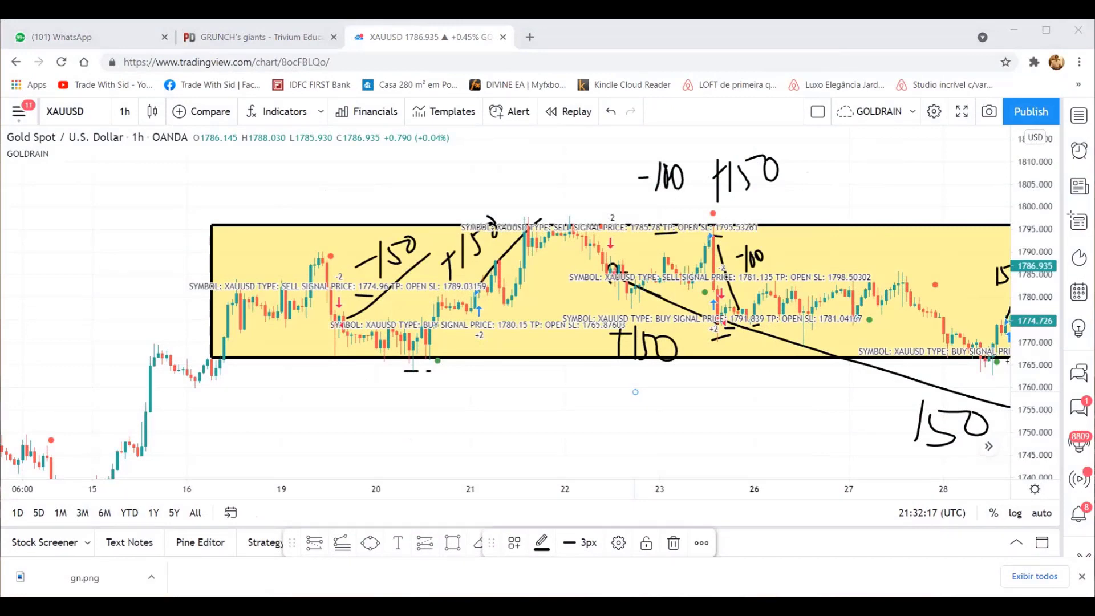
scroll(829, 399, up, 3)
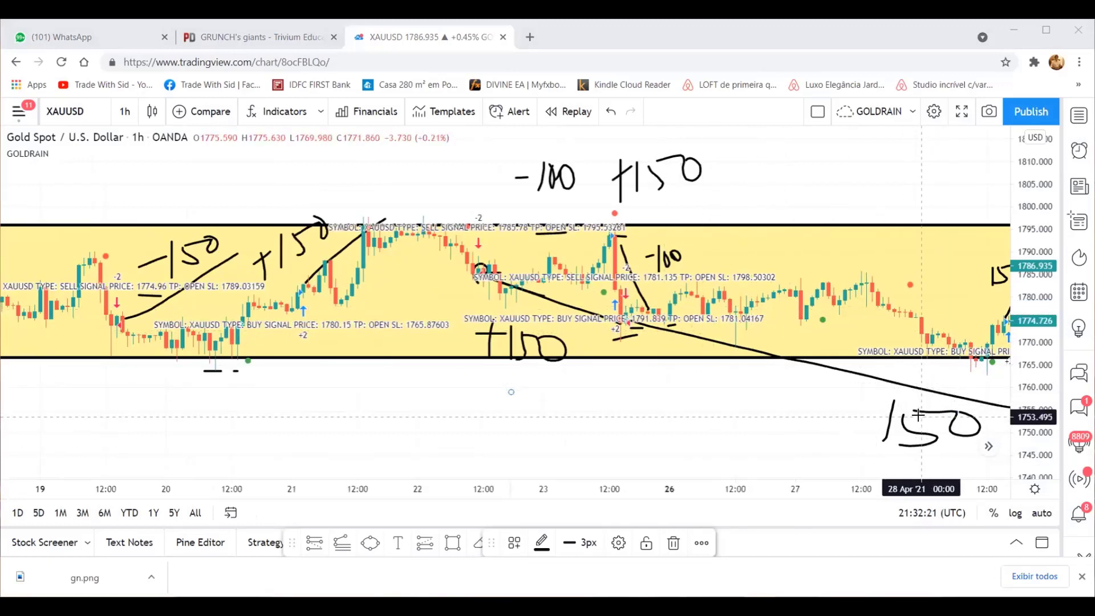
- Draw a short horizontal brush stroke below the yellow zone near 27 April and switch from the brush to the crosshair cursor
drag(808, 396, 773, 395)
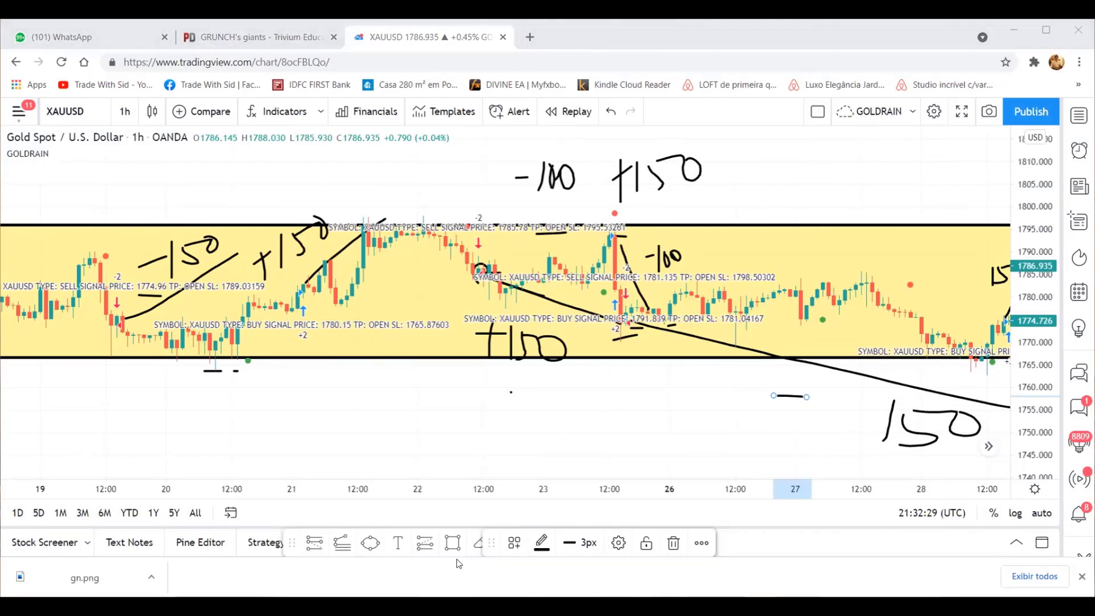
click(659, 576)
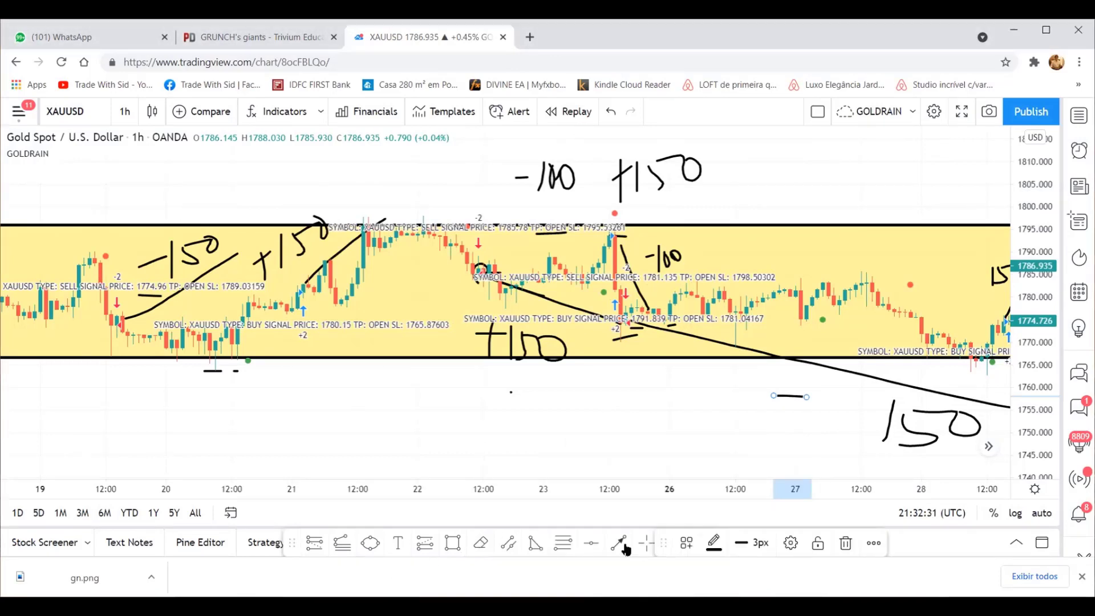
click(644, 547)
- Review the annotated signals from late April to the latest candles of 5 May, ending with the whole yellow zone in view
drag(733, 415, 503, 409)
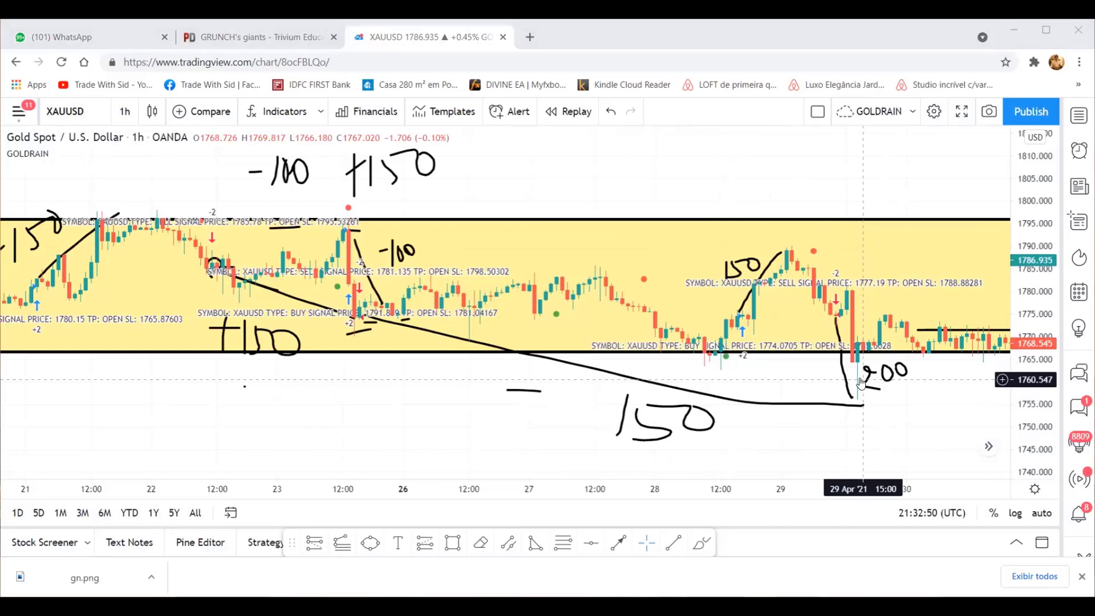
scroll(913, 422, up, 3)
drag(918, 426, 464, 428)
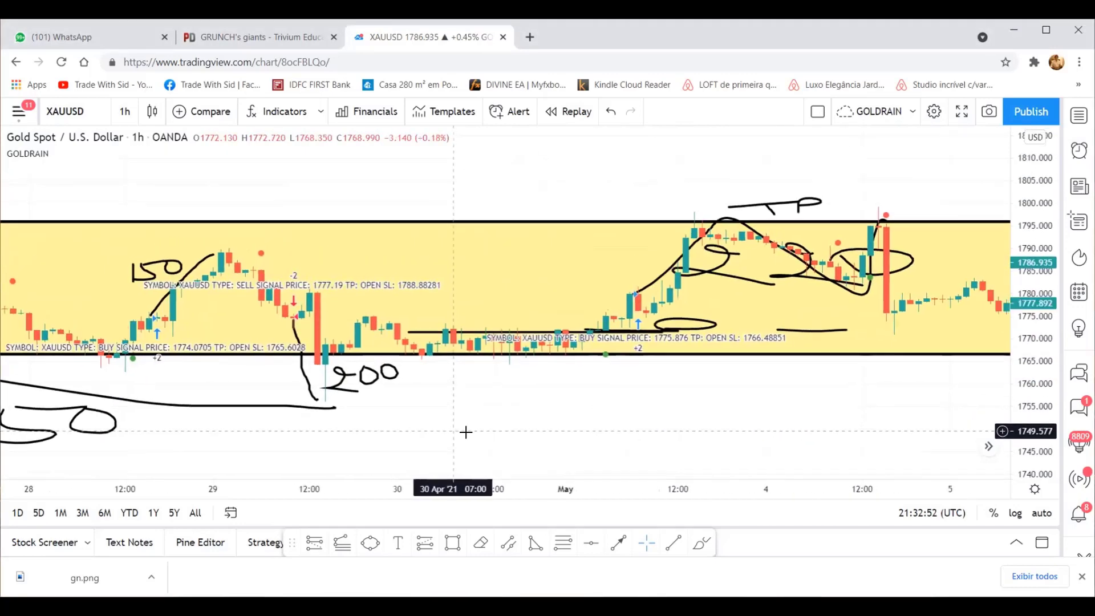
text(+2)
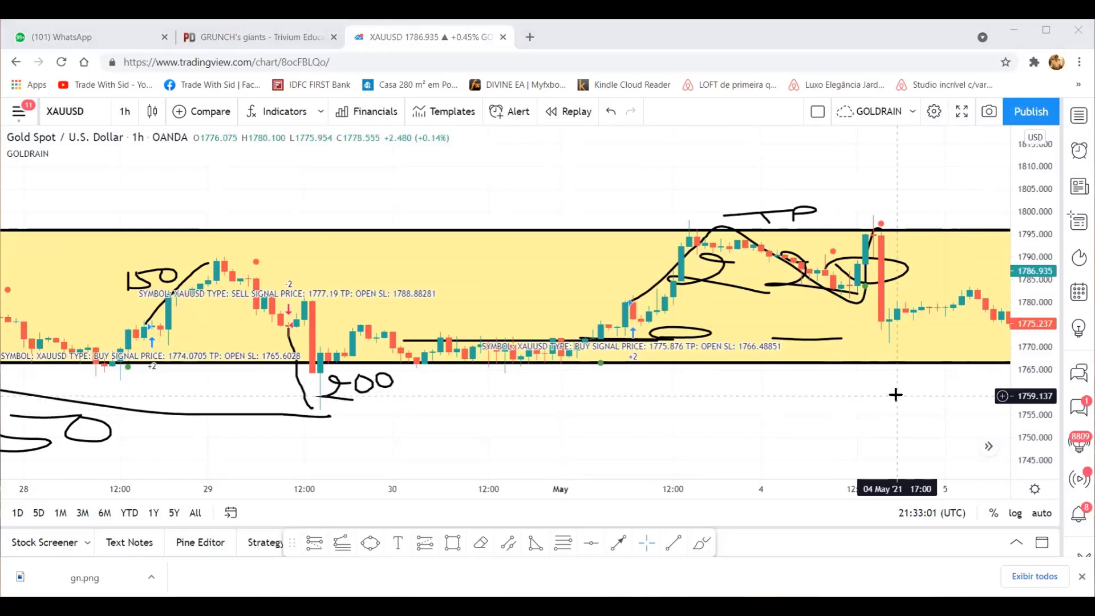
drag(895, 391, 592, 391)
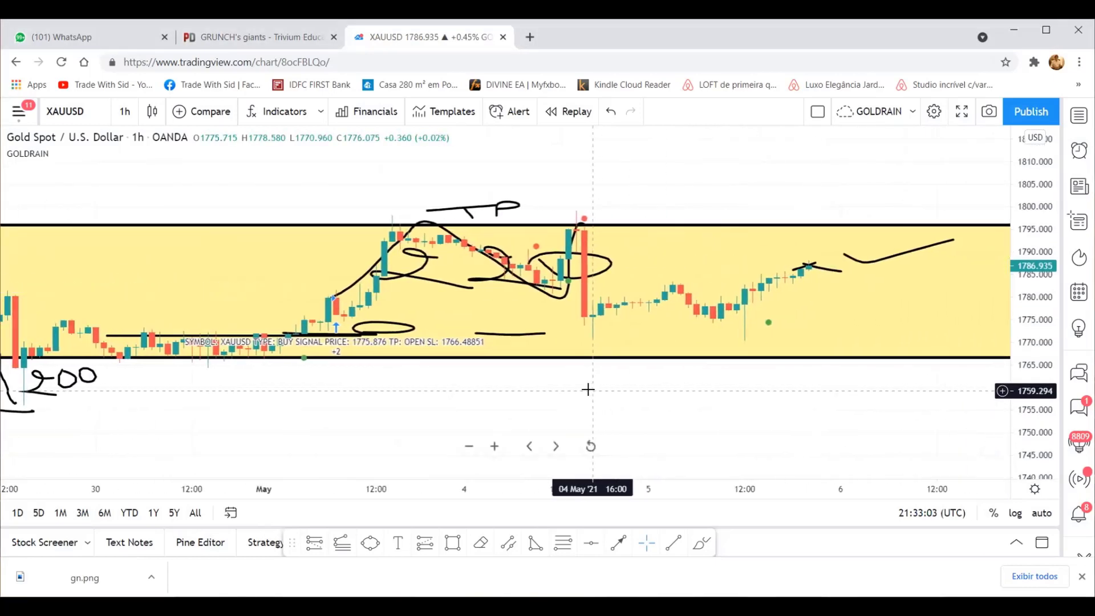
scroll(588, 390, down, 5)
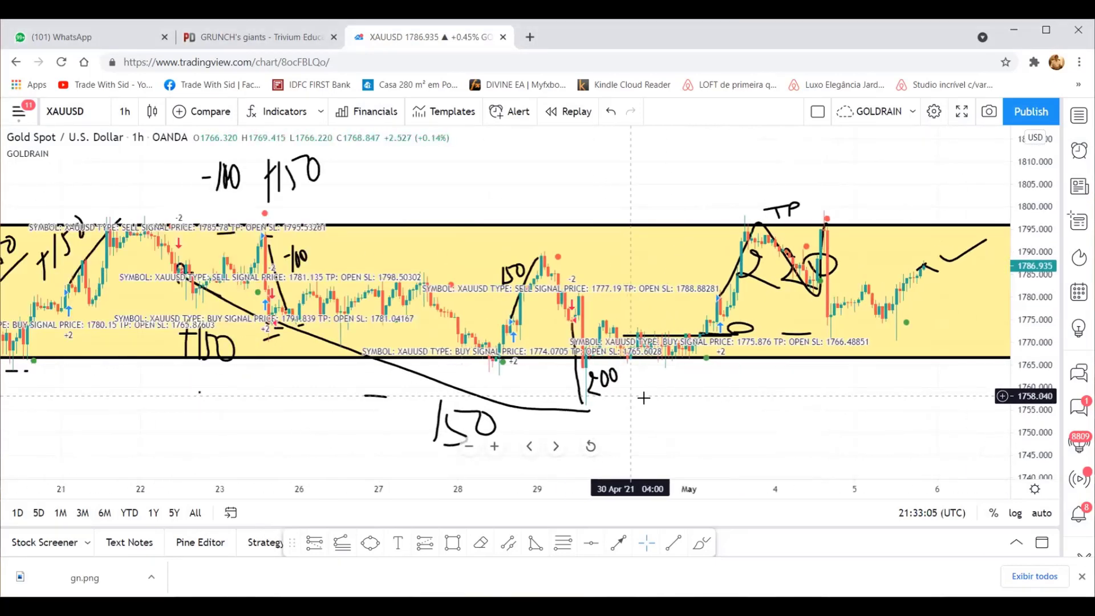
scroll(644, 398, down, 4)
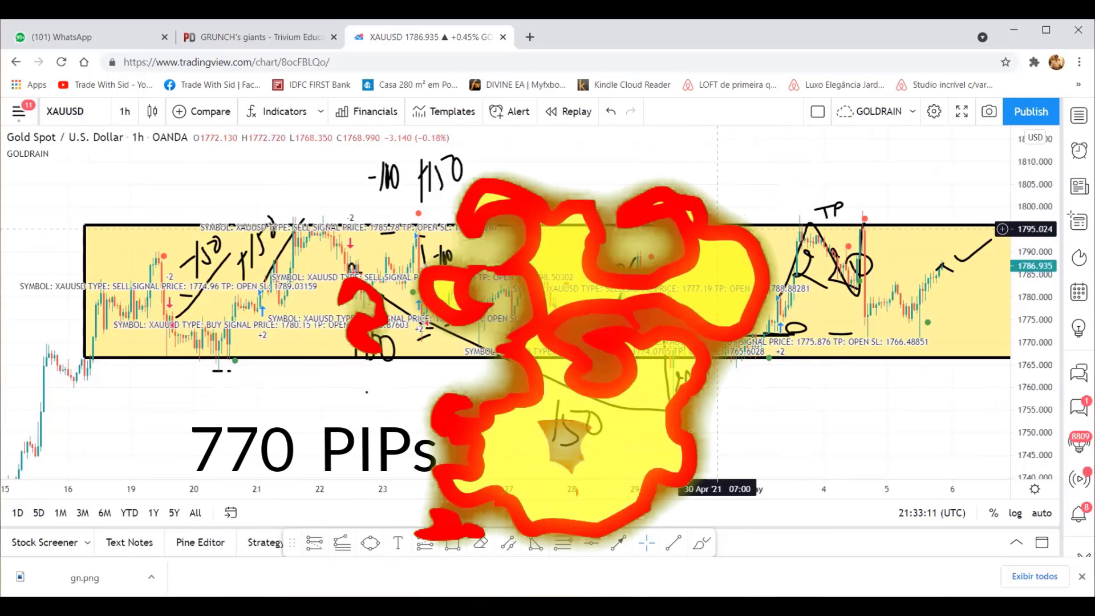
- Open the context options of the XAUUSD chart from an empty area above the yellow zone
right_click(686, 189)
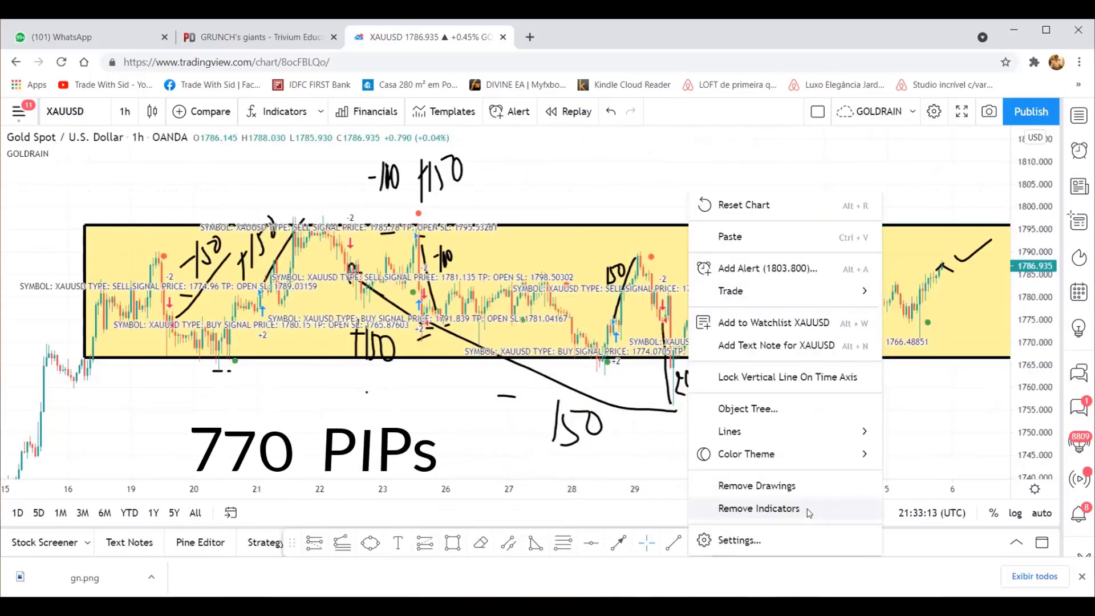